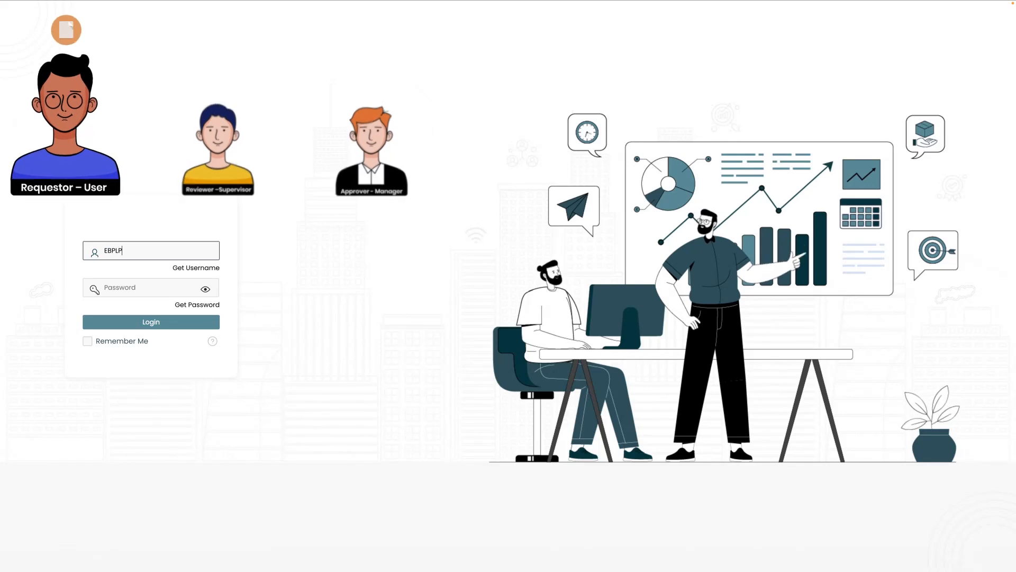
Log in to the ERP as the requestor by entering the username and the account password
{"action": "type", "text": "URUSR"}
{"action": "key", "text": "Tab"}
{"action": "type", "text": "•••••••••"}
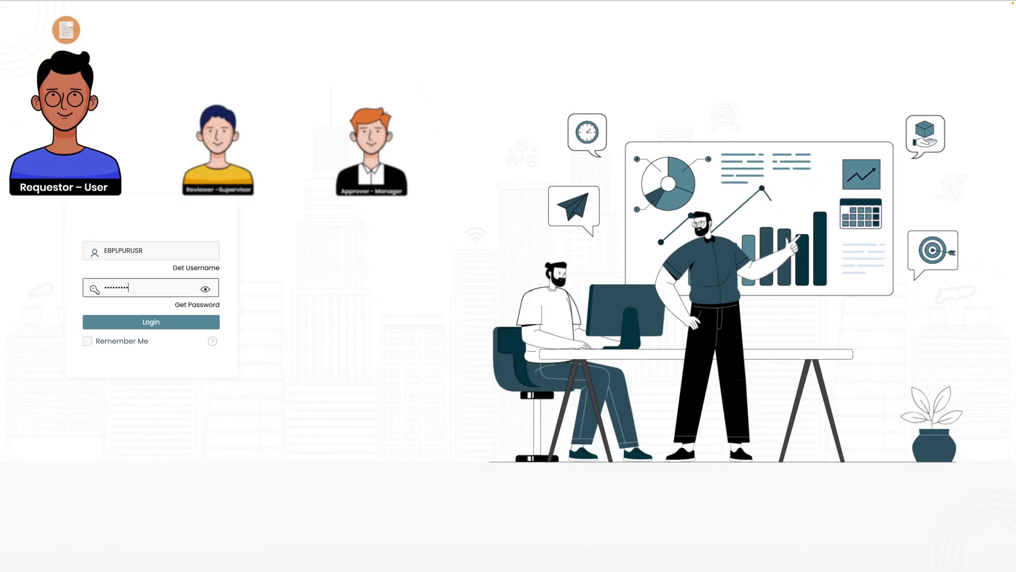
{"action": "left_click", "coordinate": [149, 322]}
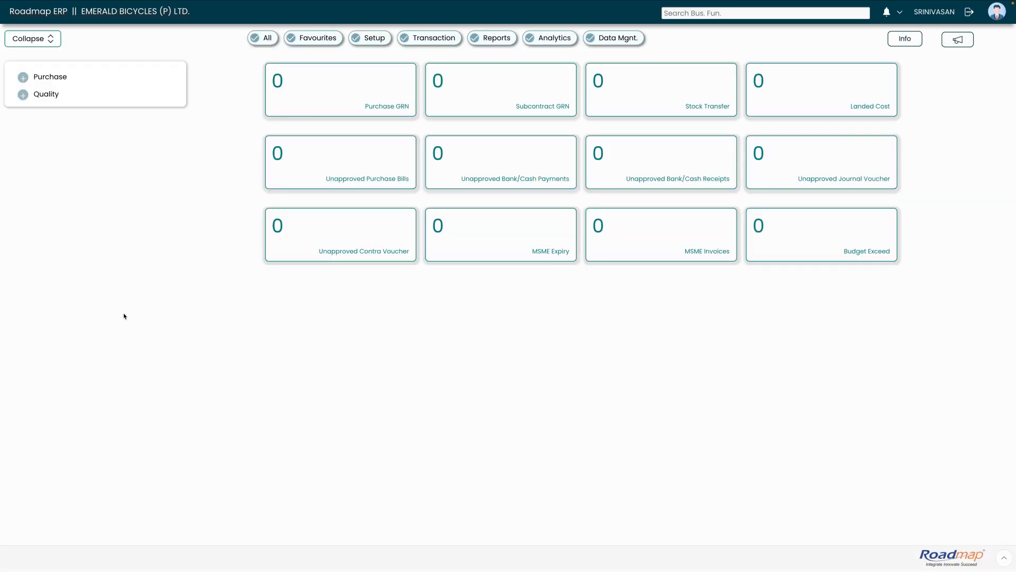
Create a purchase order in the PO/SSO transaction from the pending RFQ line for TUBE, item BI-BO-1003
{"action": "left_click", "coordinate": [67, 83]}
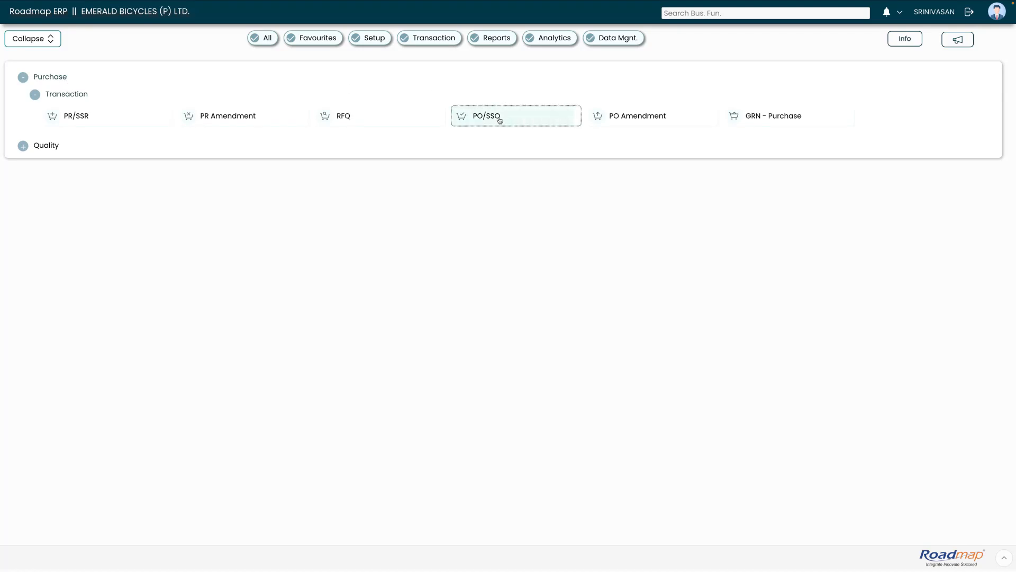
{"action": "left_click", "coordinate": [481, 116]}
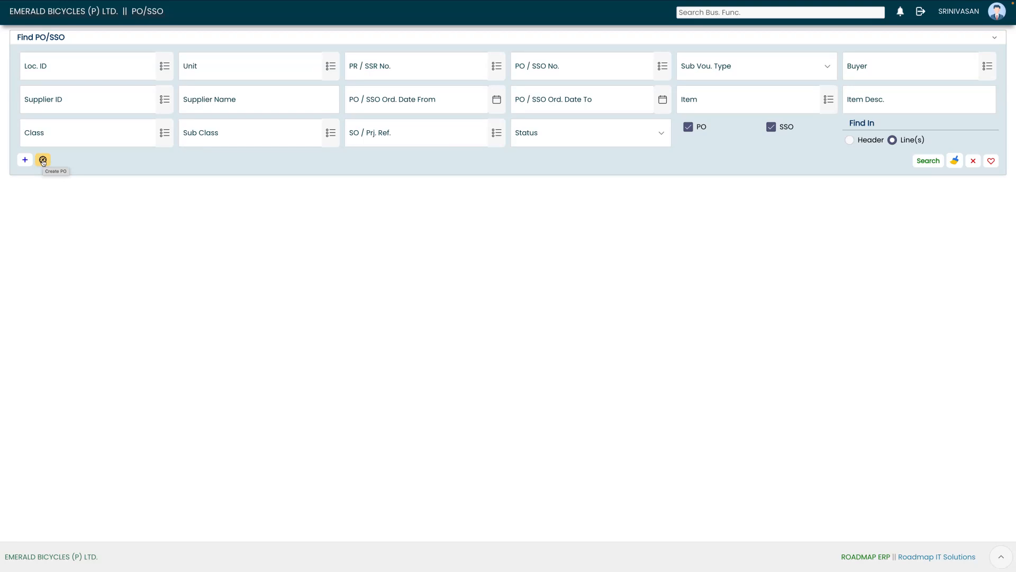
{"action": "left_click", "coordinate": [44, 161]}
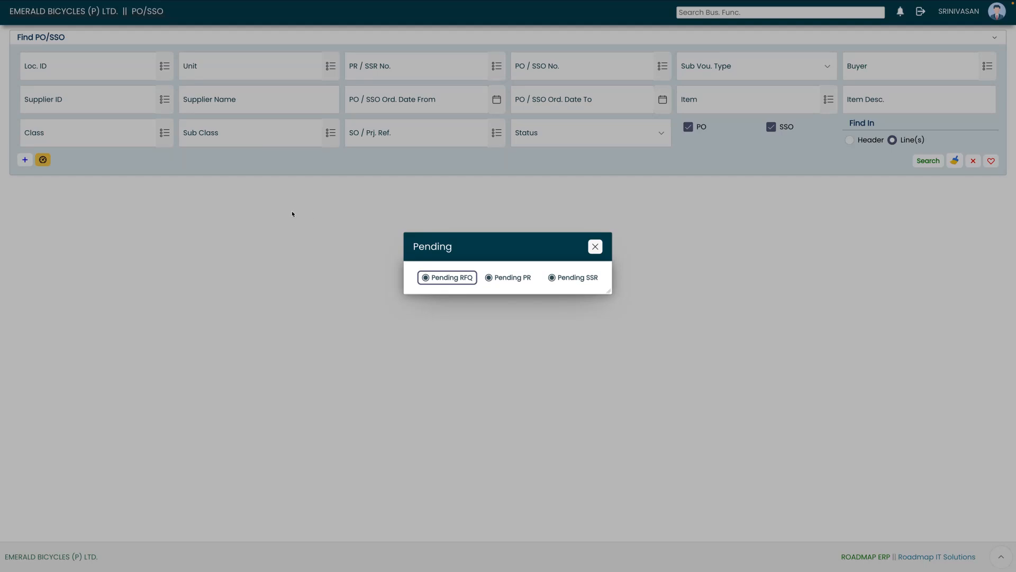
{"action": "left_click", "coordinate": [449, 281]}
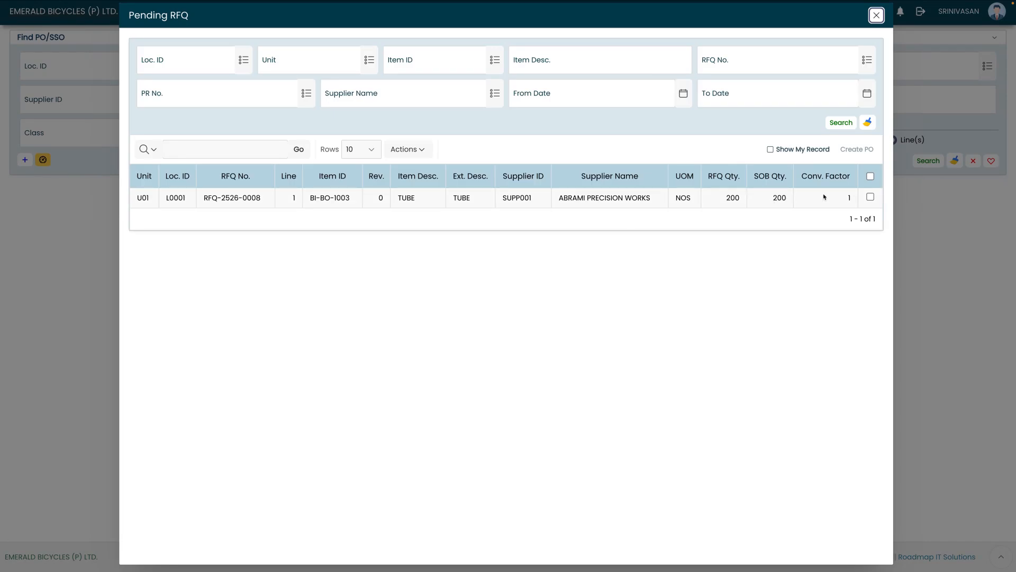
{"action": "left_click", "coordinate": [870, 198]}
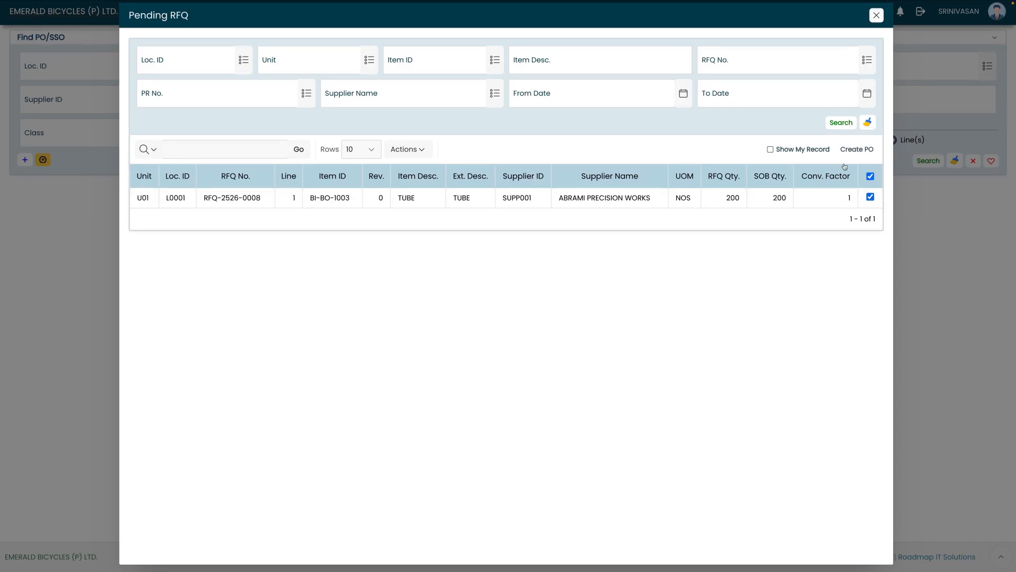
{"action": "left_click", "coordinate": [858, 150]}
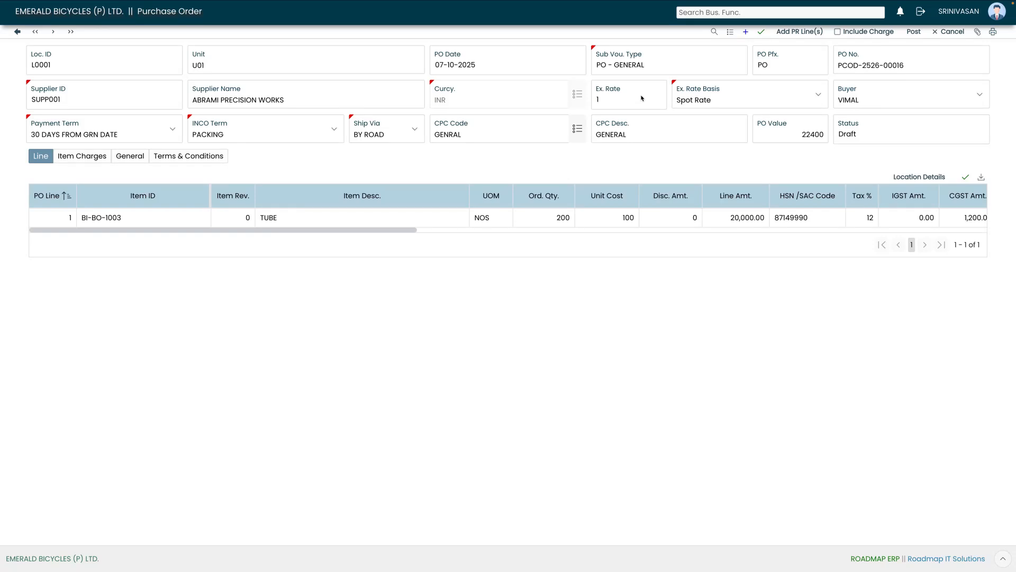
Review the purchase order's exchange rate basis options, item charges, general details, and terms and conditions
{"action": "left_click", "coordinate": [777, 98]}
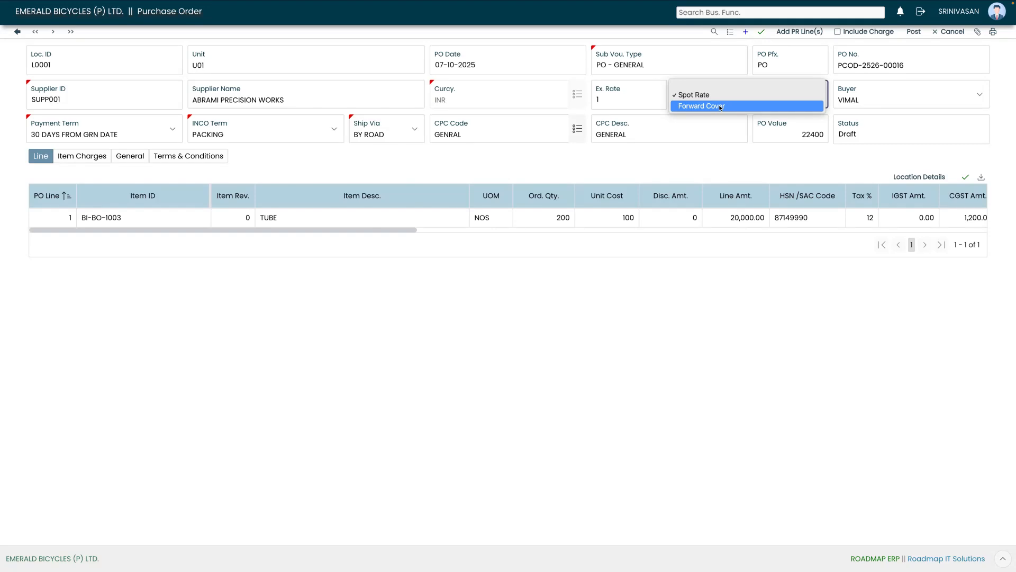
{"action": "left_click", "coordinate": [734, 123]}
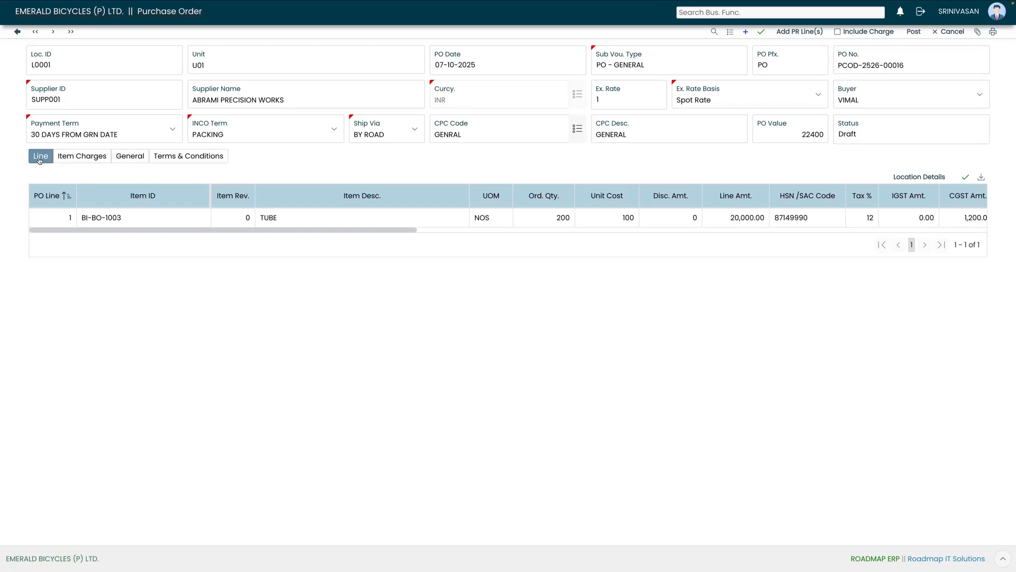
{"action": "left_click", "coordinate": [73, 157]}
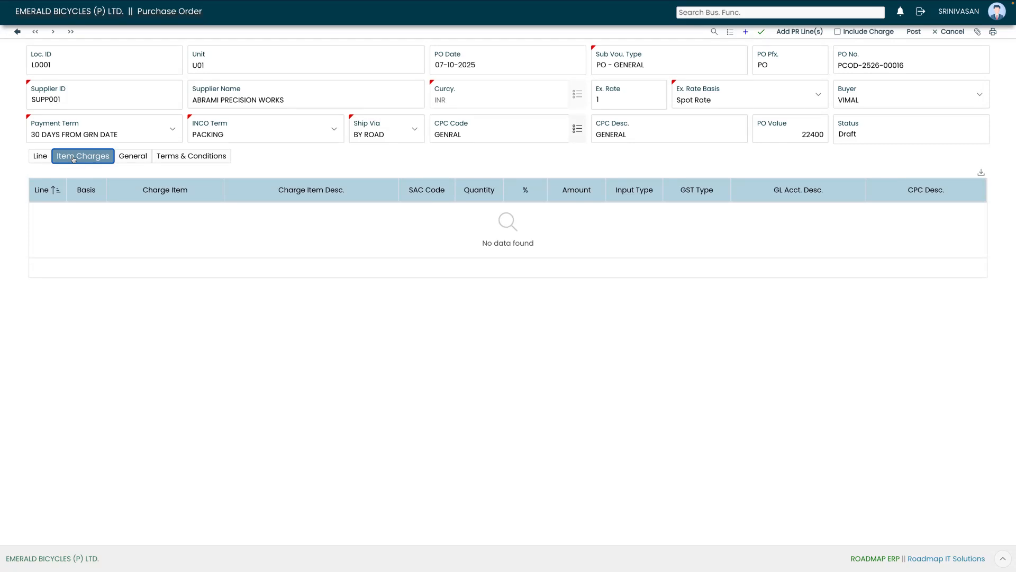
{"action": "left_click", "coordinate": [40, 156]}
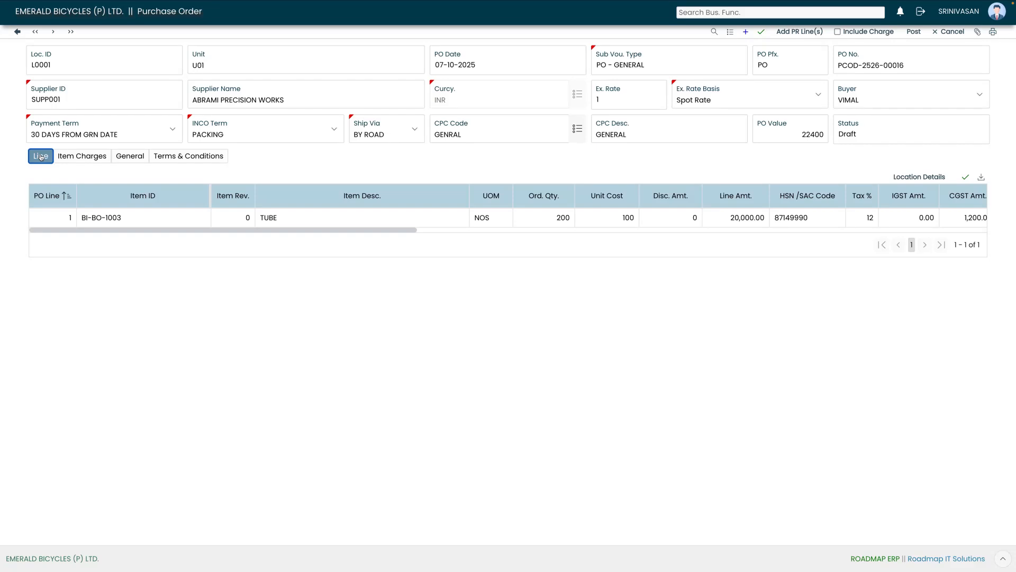
{"action": "left_click", "coordinate": [80, 157]}
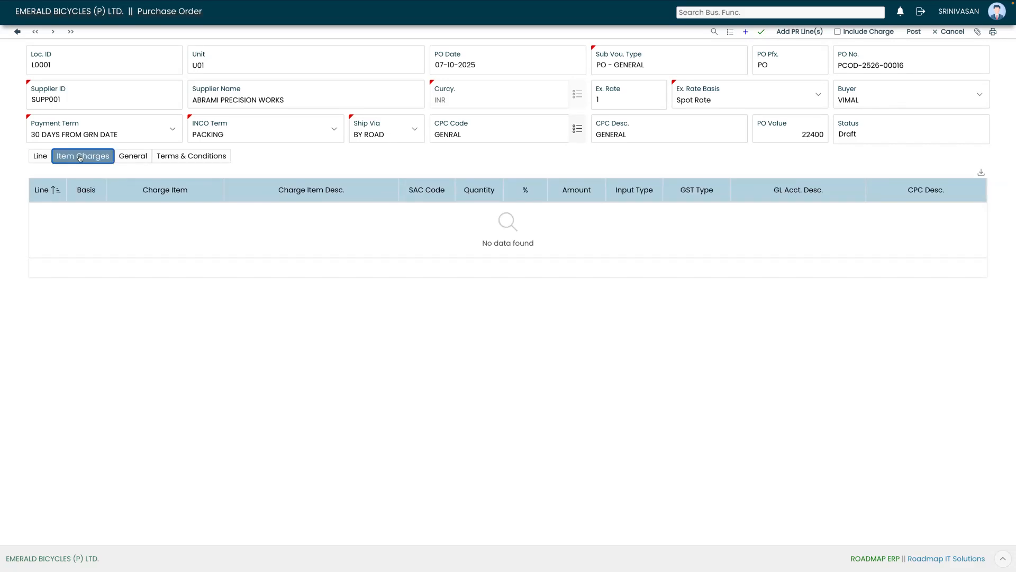
{"action": "left_click", "coordinate": [129, 156]}
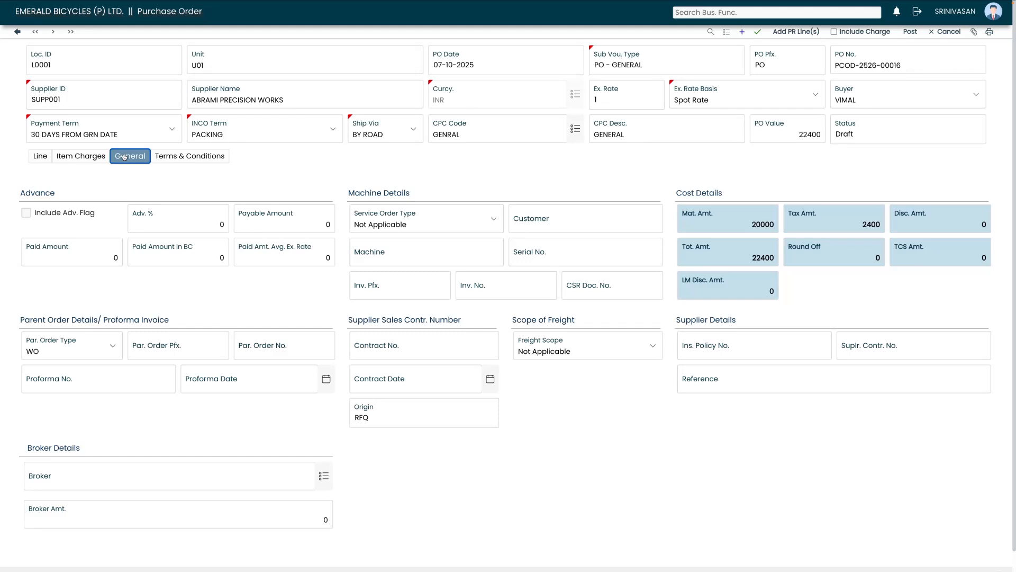
{"action": "left_click", "coordinate": [195, 158]}
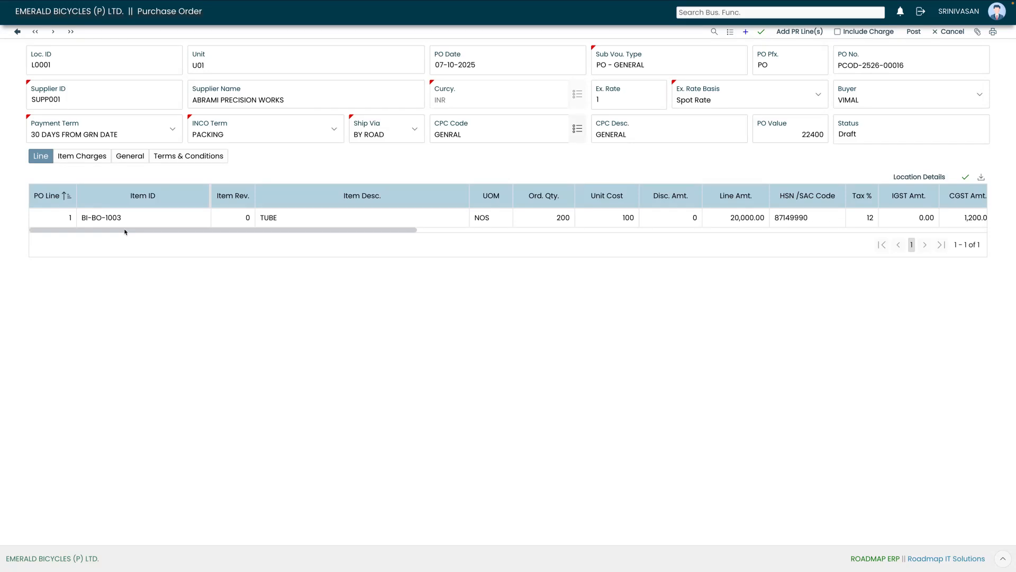
Examine the TUBE order line's tax amounts, required and promise dates, CPC codes, GL account and detail columns
{"action": "left_click_drag", "start_coordinate": [125, 231], "coordinate": [215, 238]}
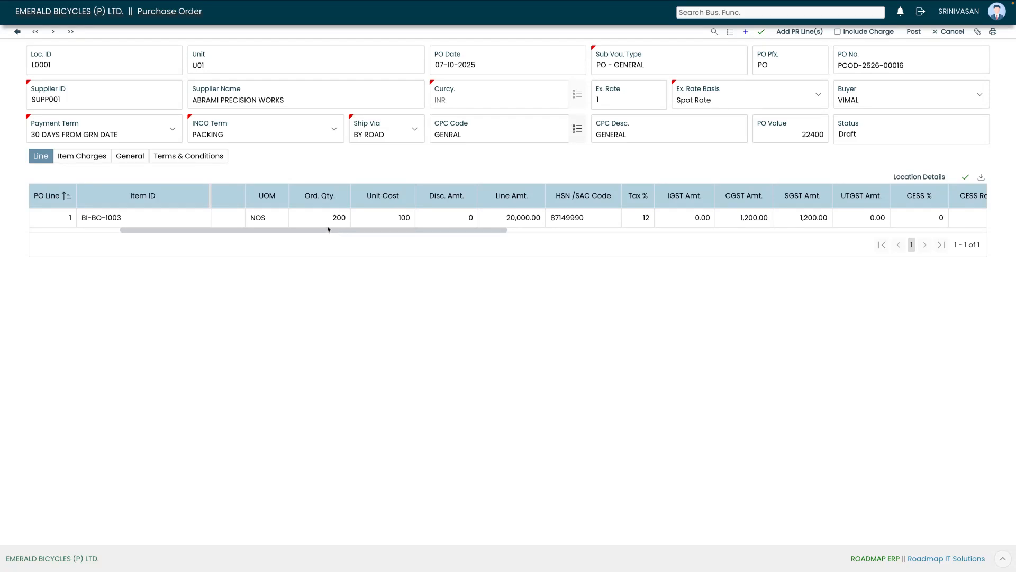
{"action": "left_click_drag", "start_coordinate": [368, 231], "coordinate": [447, 236]}
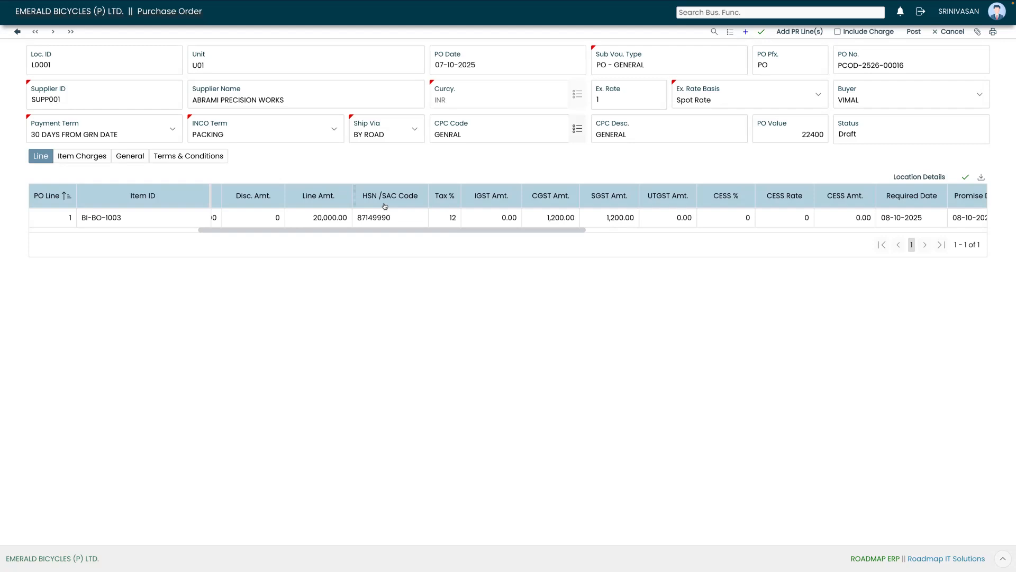
{"action": "left_click_drag", "start_coordinate": [439, 230], "coordinate": [462, 233]}
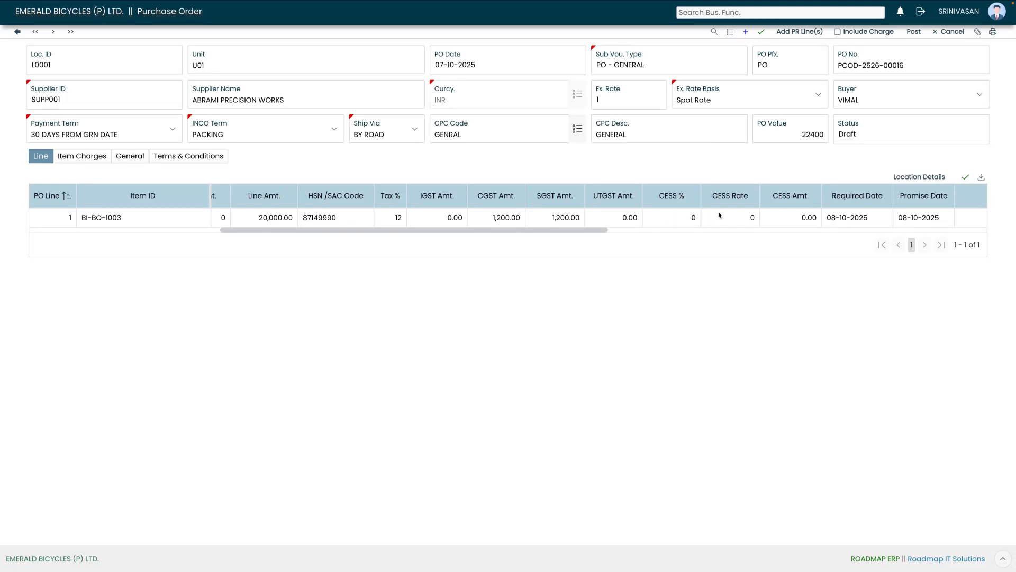
{"action": "left_click_drag", "start_coordinate": [593, 231], "coordinate": [697, 229]}
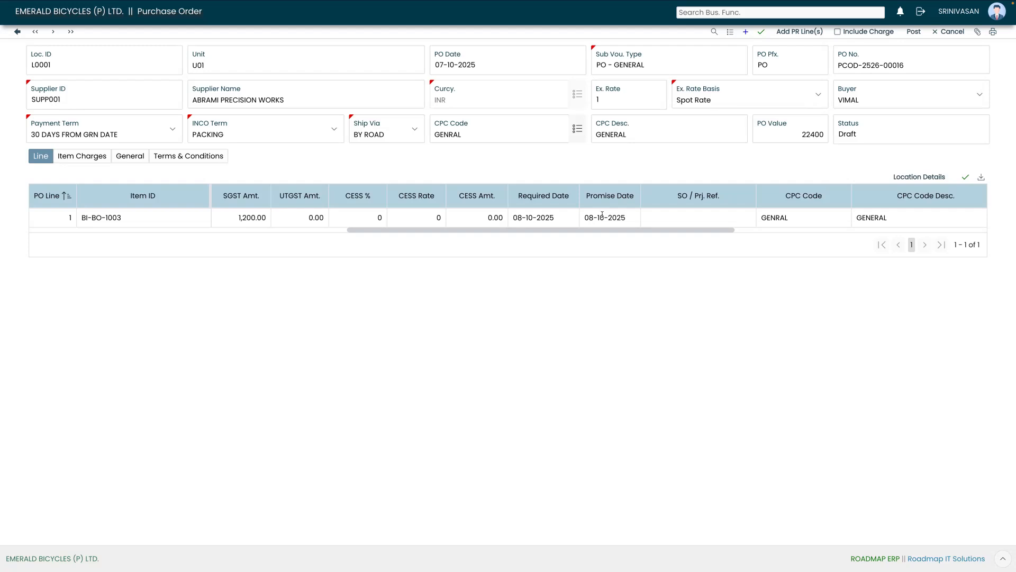
{"action": "left_click_drag", "start_coordinate": [642, 231], "coordinate": [713, 232]}
{"action": "left_click_drag", "start_coordinate": [571, 229], "coordinate": [622, 232]}
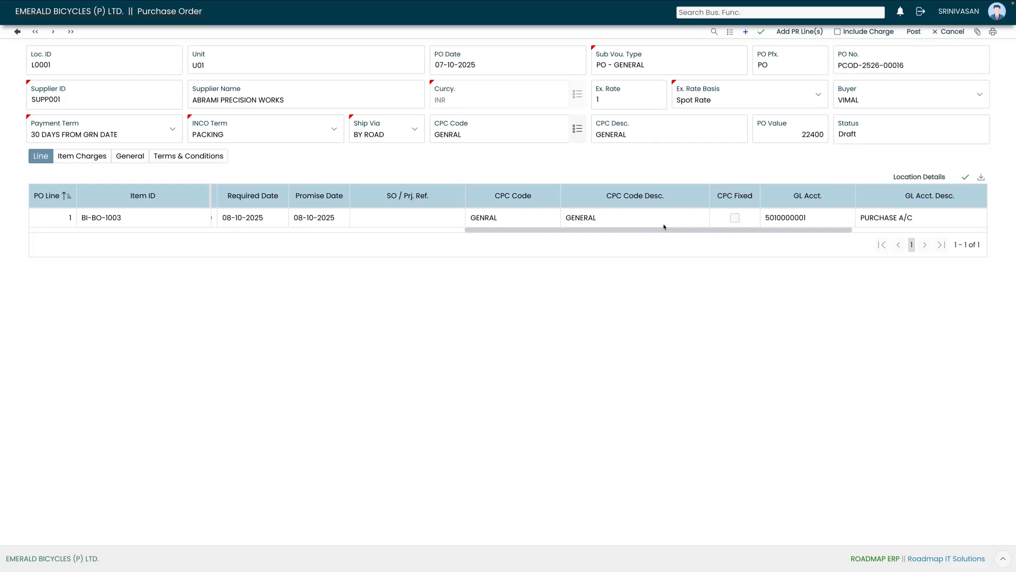
{"action": "left_click_drag", "start_coordinate": [630, 233], "coordinate": [730, 233]}
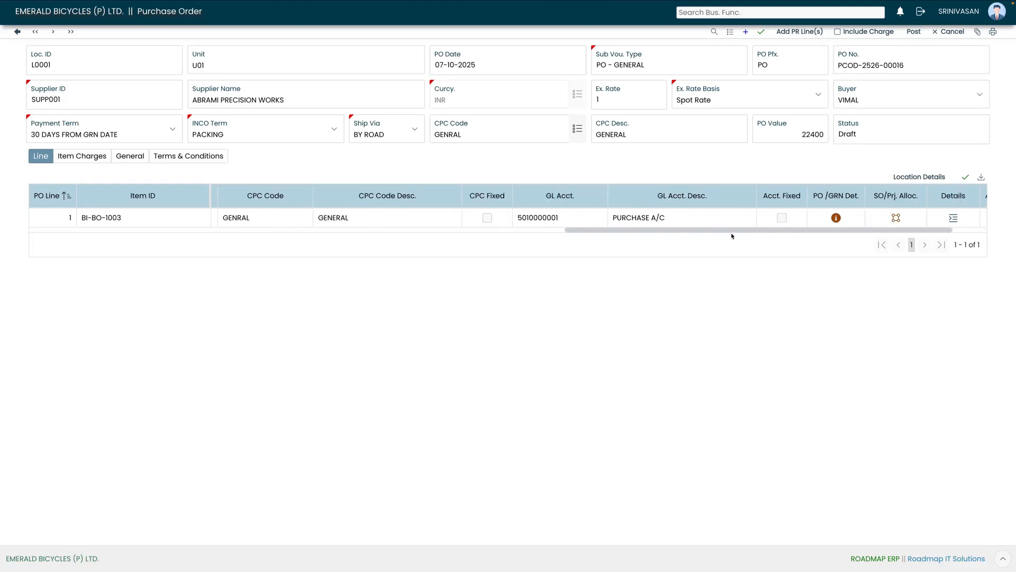
{"action": "left_click_drag", "start_coordinate": [586, 228], "coordinate": [753, 221]}
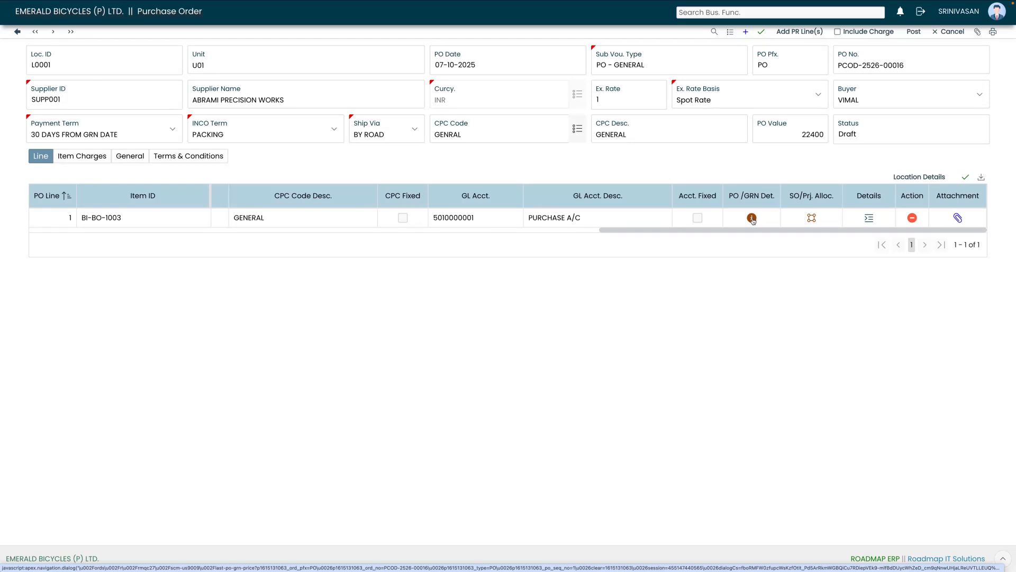
Review the last PO, last GRN and pending PR/PO records for the TUBE line
{"action": "left_click", "coordinate": [752, 218]}
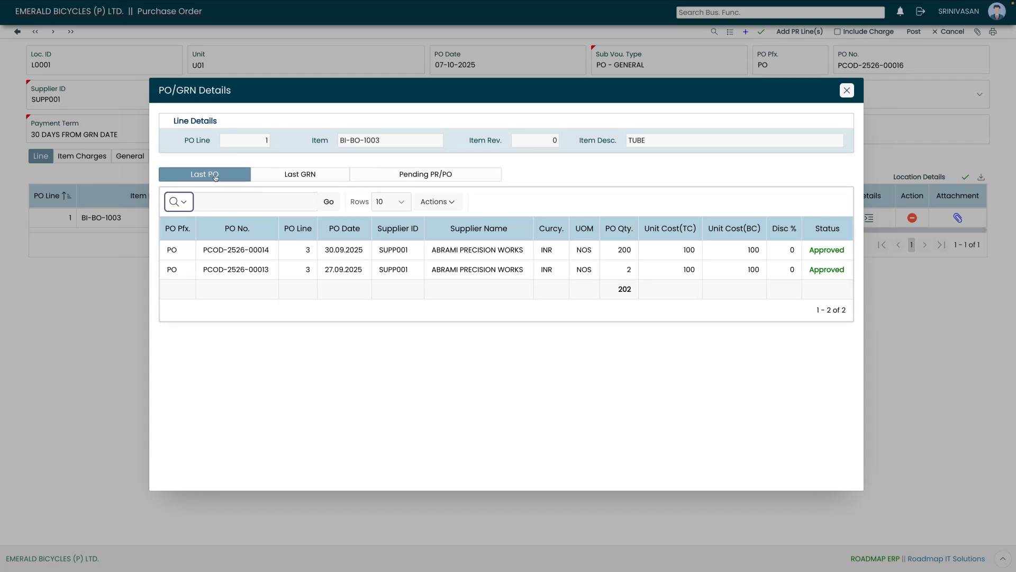
{"action": "left_click", "coordinate": [281, 178]}
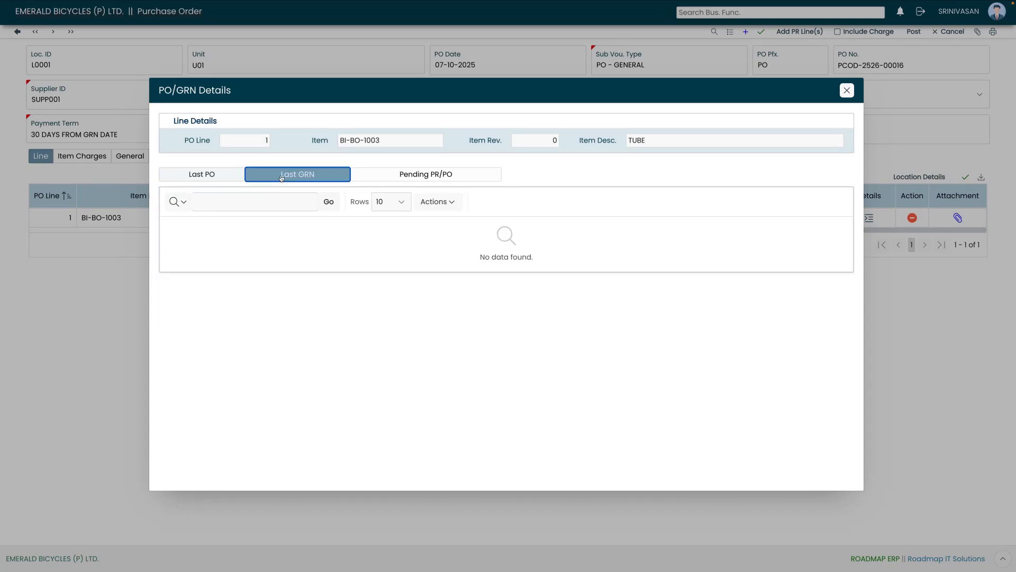
{"action": "left_click", "coordinate": [432, 177]}
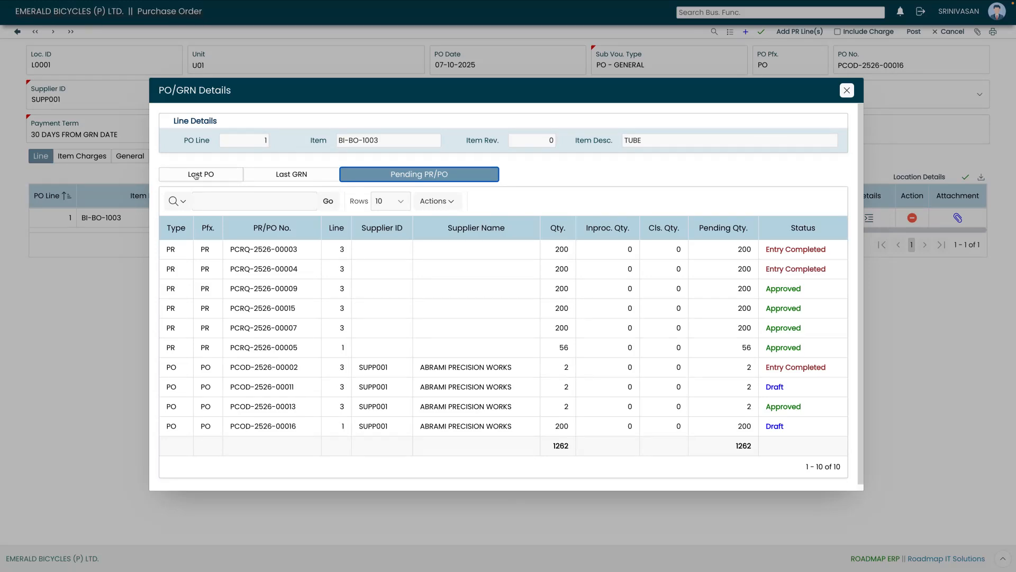
{"action": "left_click", "coordinate": [847, 90]}
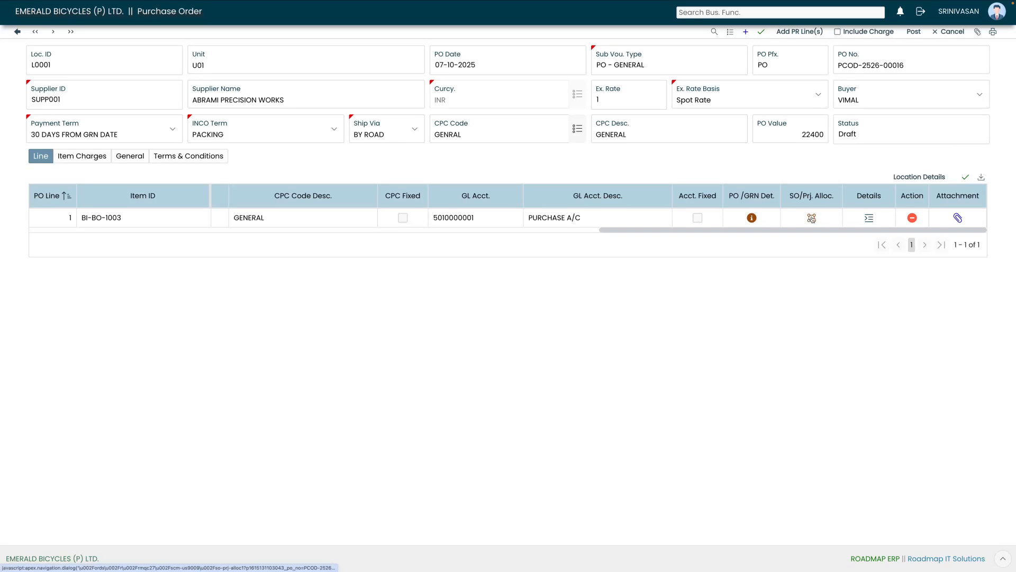
Review both sets of line details for the TUBE line, and check the order's location details
{"action": "left_click", "coordinate": [871, 220]}
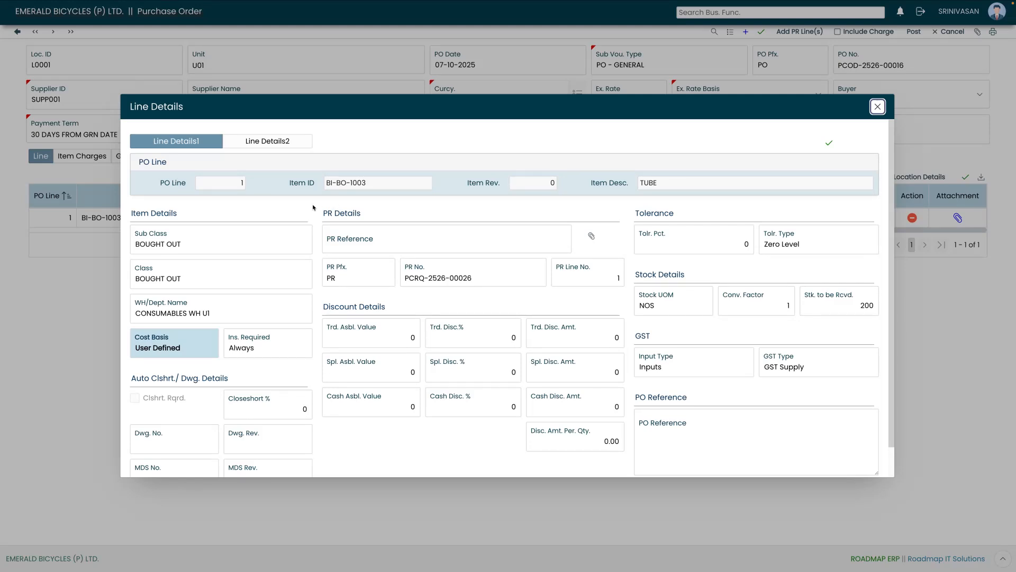
{"action": "left_click", "coordinate": [284, 145]}
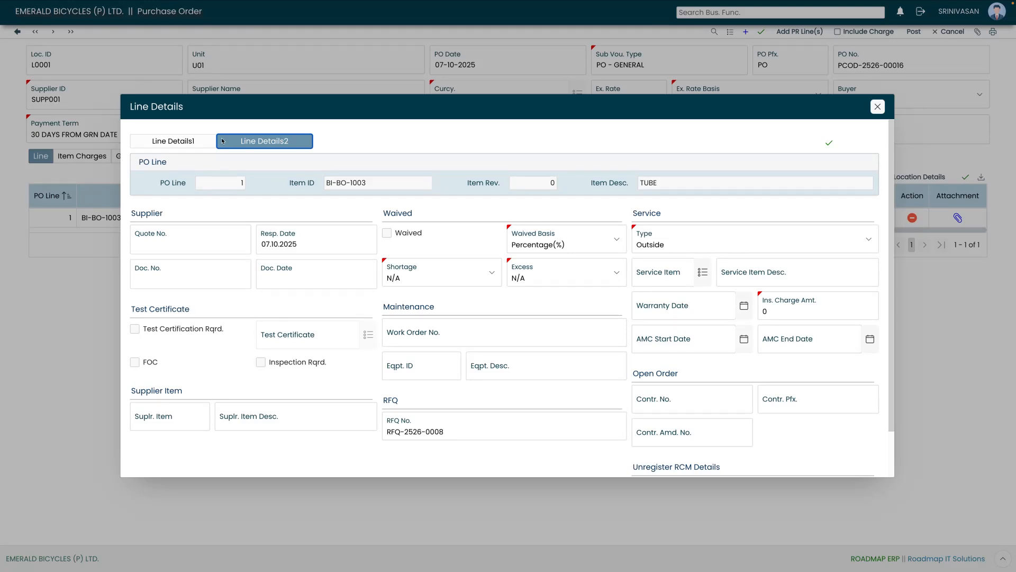
{"action": "left_click", "coordinate": [183, 142]}
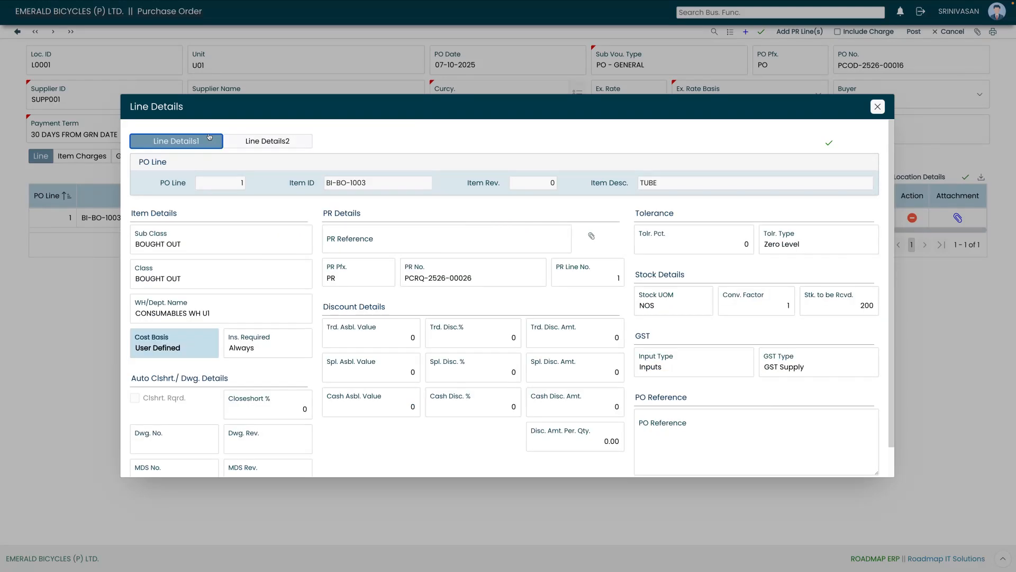
{"action": "left_click", "coordinate": [878, 108]}
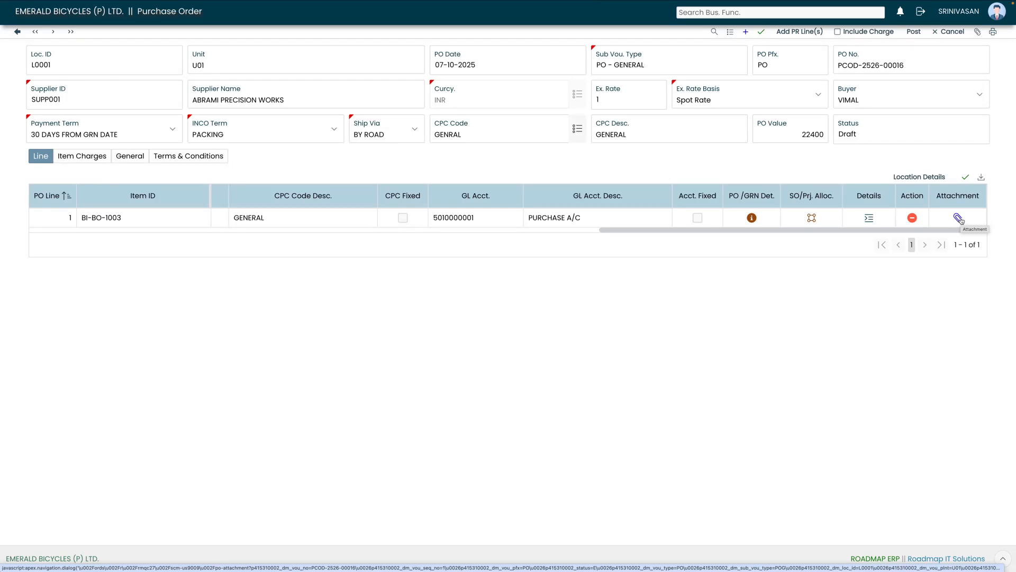
{"action": "left_click", "coordinate": [926, 177]}
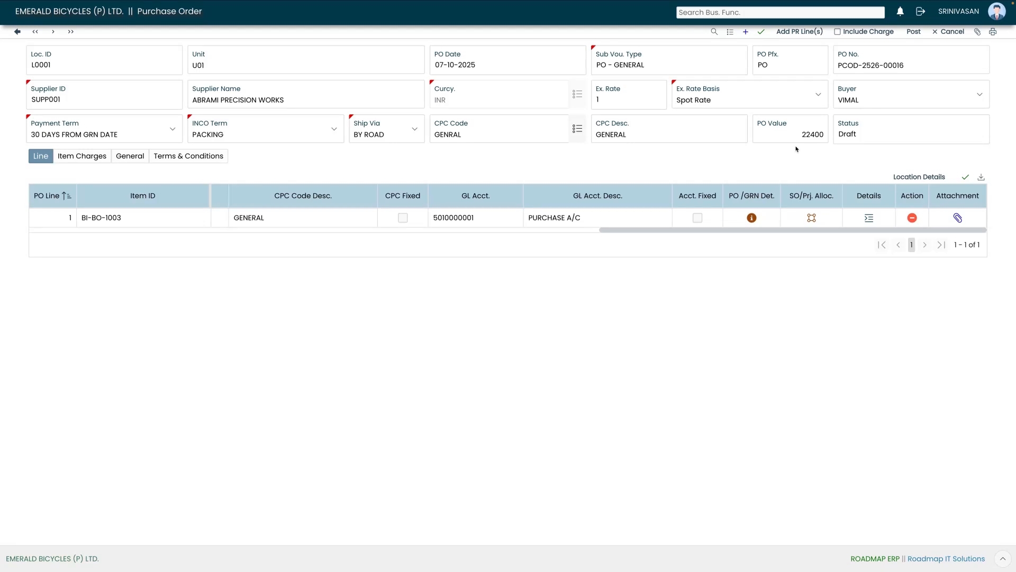
Post the purchase order with medium priority, forwarding it to the supervisor for review
{"action": "left_click", "coordinate": [914, 32]}
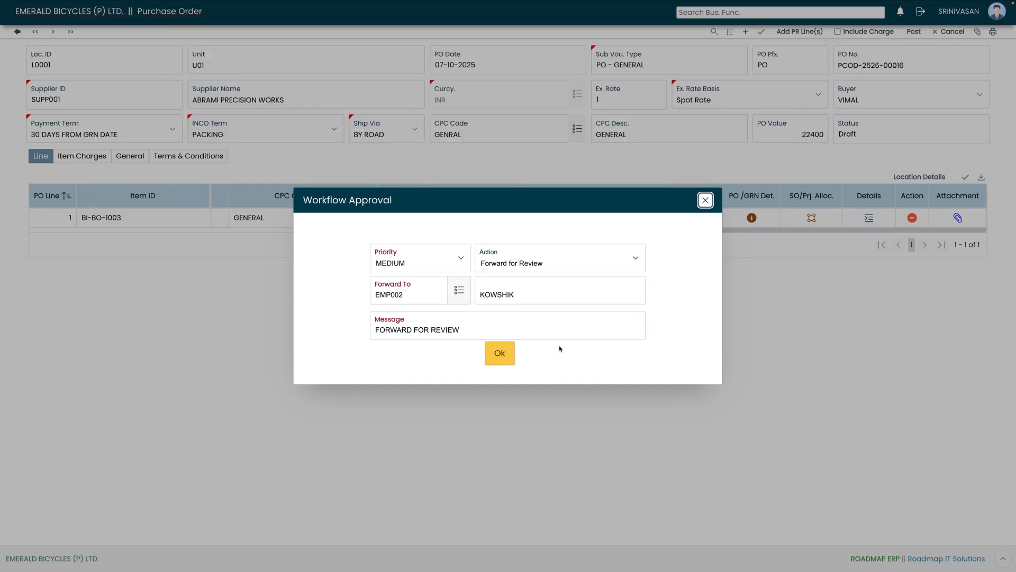
{"action": "left_click", "coordinate": [500, 353]}
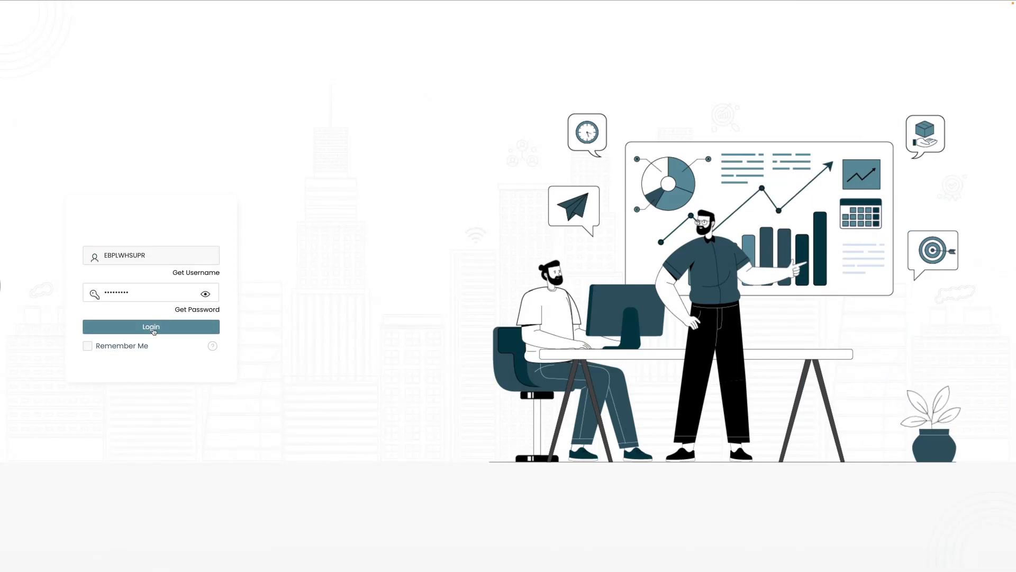
Sign in as the warehouse supervisor and open the list of documents awaiting approval
{"action": "left_click", "coordinate": [153, 329]}
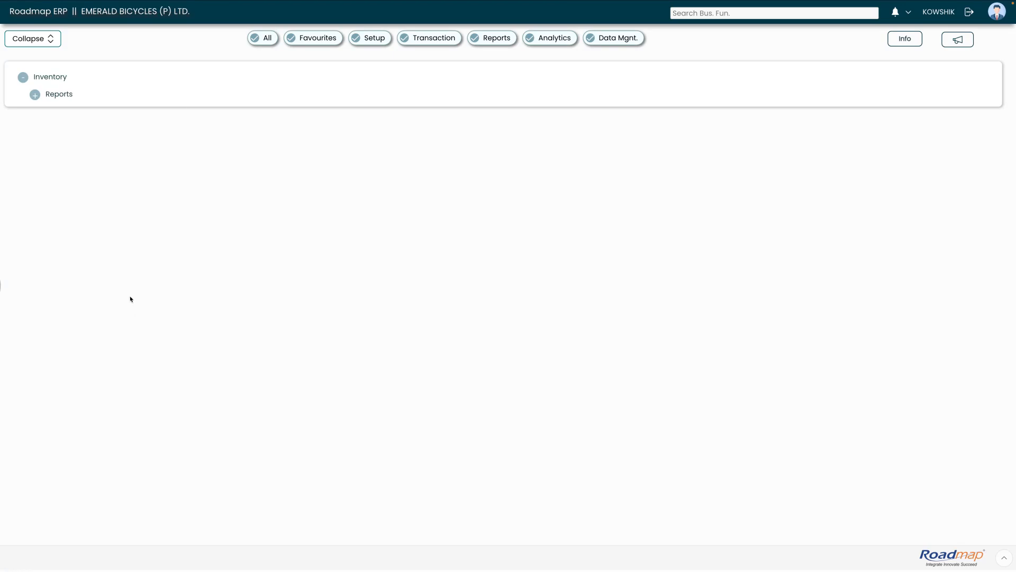
{"action": "left_click", "coordinate": [896, 11]}
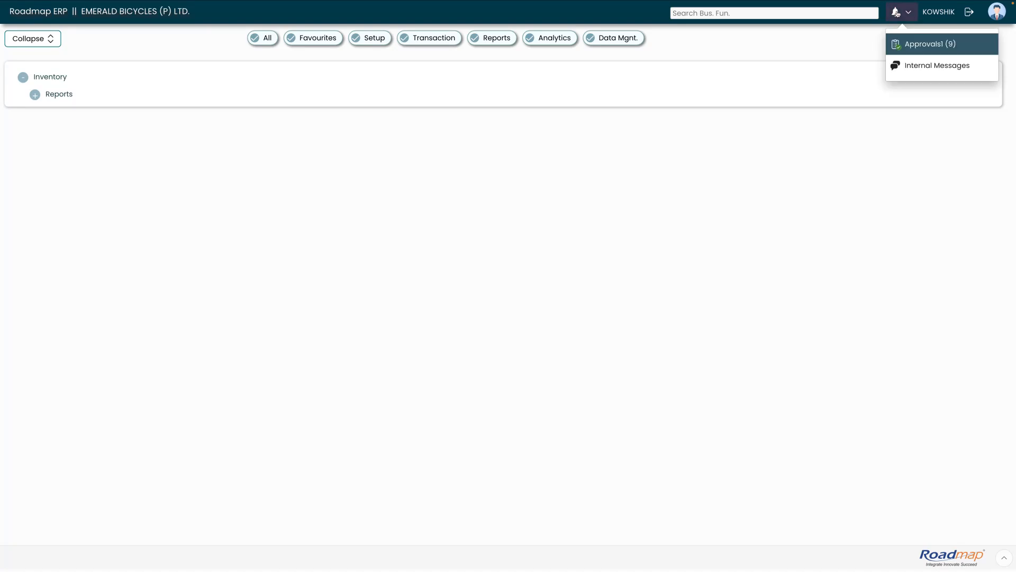
{"action": "left_click", "coordinate": [922, 45]}
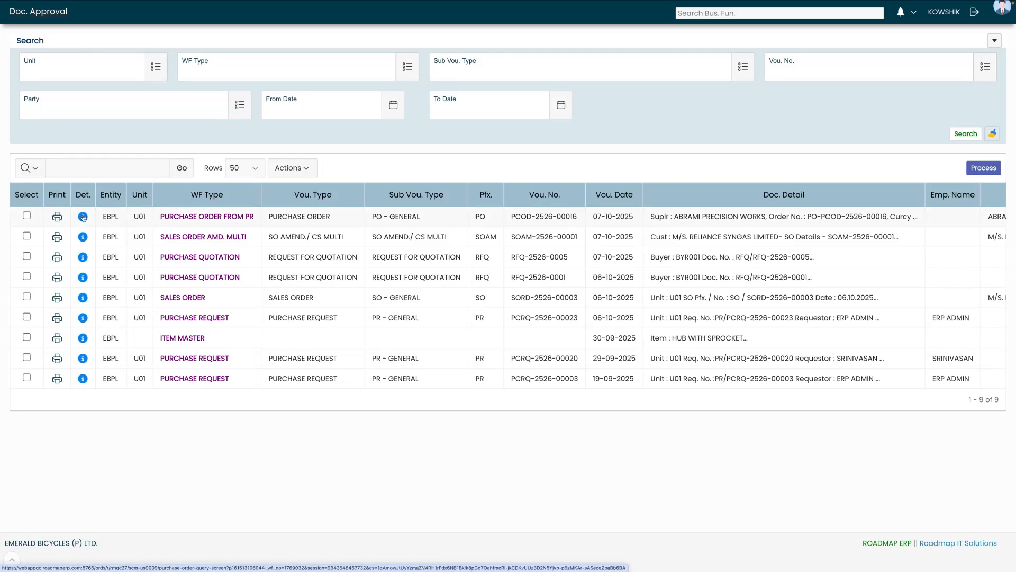
Open the ABRAMI PRECISION WORKS purchase order, then review and forward it to the warehouse manager for approval with medium priority
{"action": "left_click", "coordinate": [83, 217]}
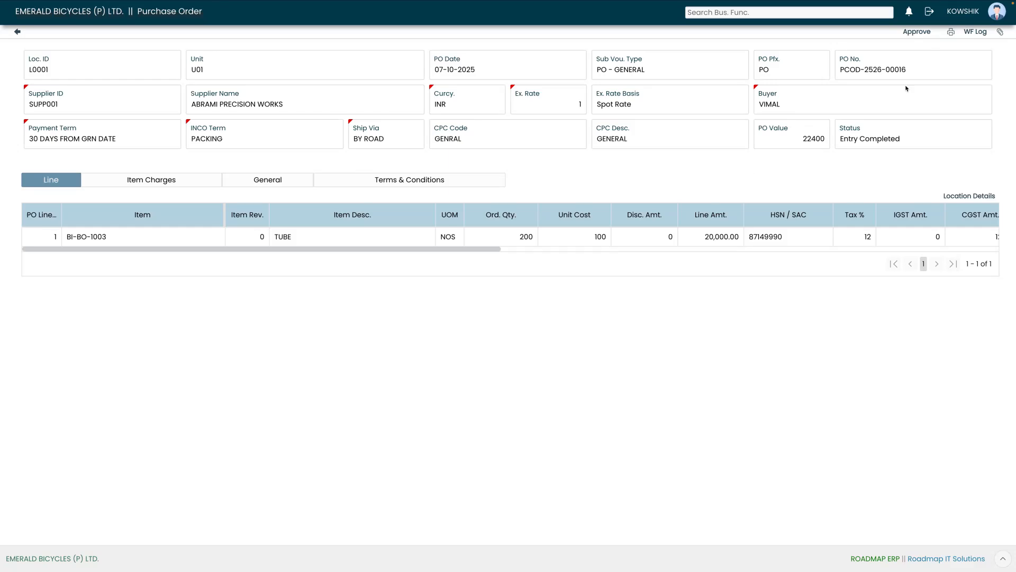
{"action": "left_click", "coordinate": [917, 31]}
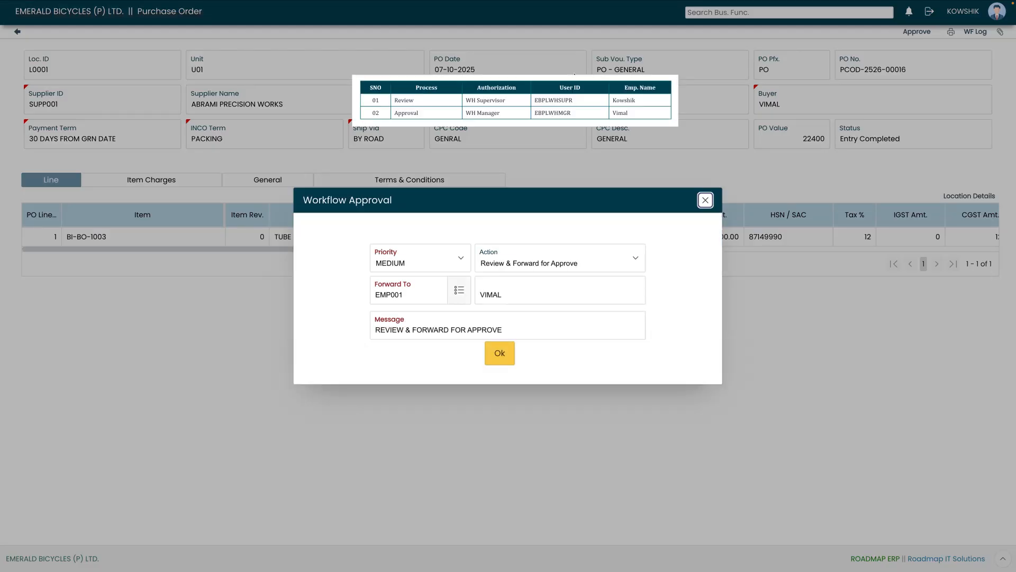
{"action": "left_click", "coordinate": [496, 357]}
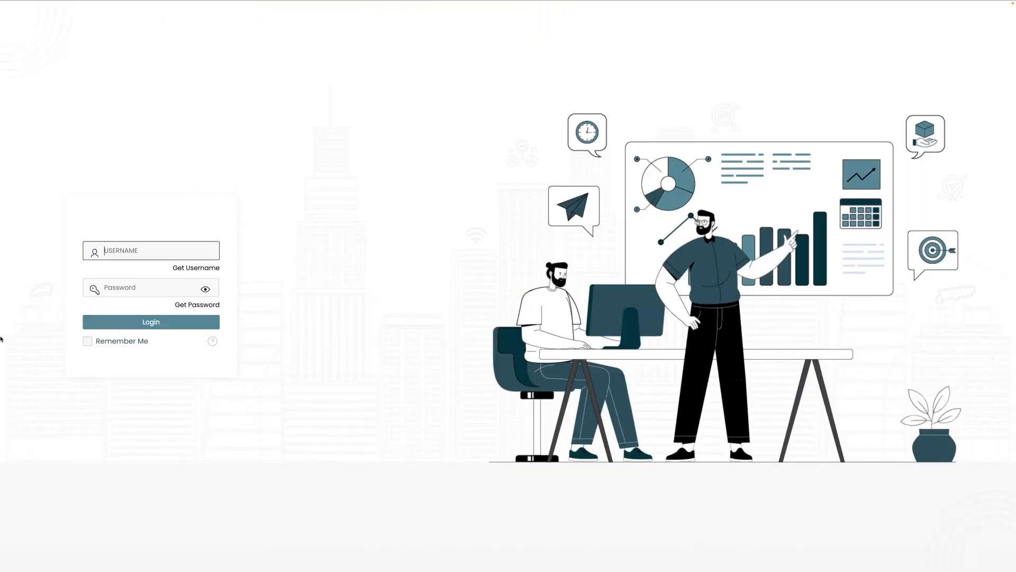
Sign in as the warehouse manager by entering the account's username and password
{"action": "type", "text": "EBPLWHMGR"}
{"action": "key", "text": "Tab"}
{"action": "type", "text": "*********"}
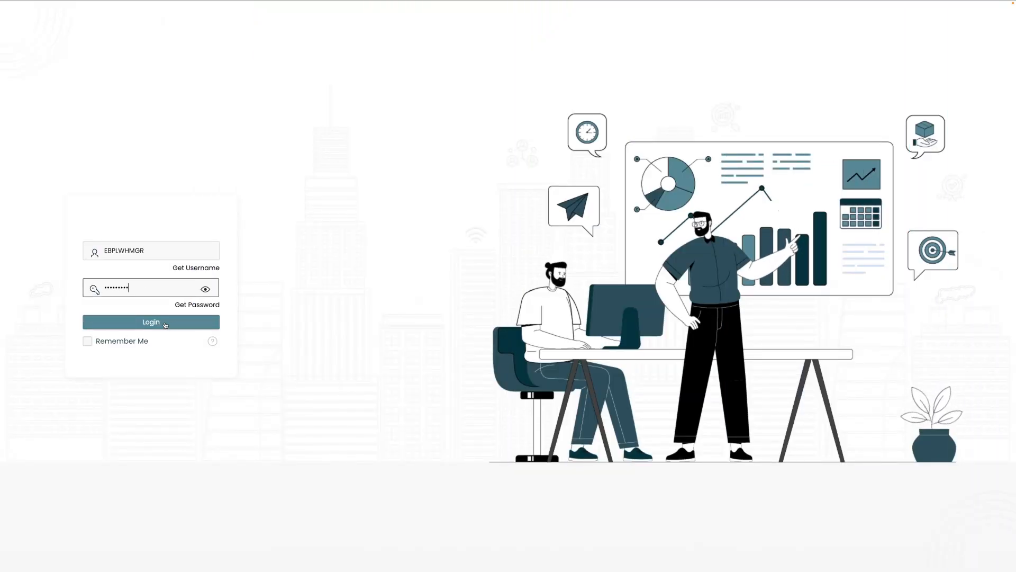
{"action": "left_click", "coordinate": [166, 324]}
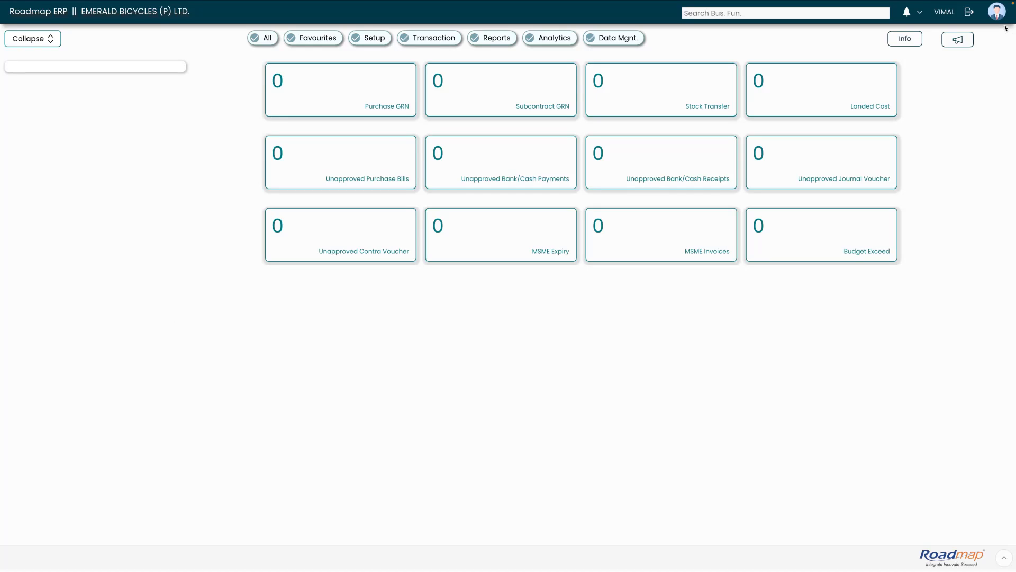
Open the ABRAMI PRECISION WORKS purchase order from the manager's pending approvals and approve it with medium priority
{"action": "left_click", "coordinate": [907, 15]}
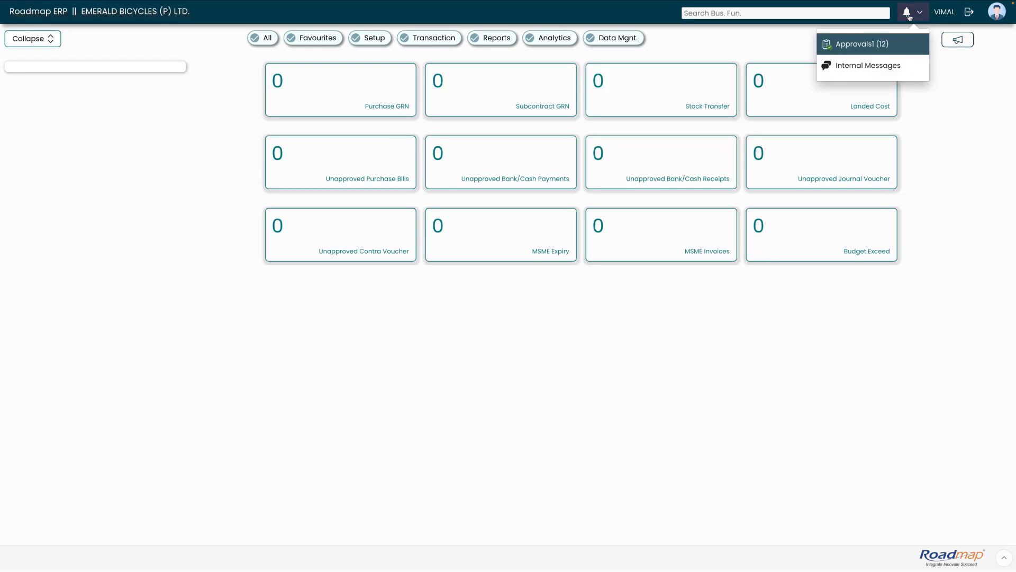
{"action": "left_click", "coordinate": [872, 45]}
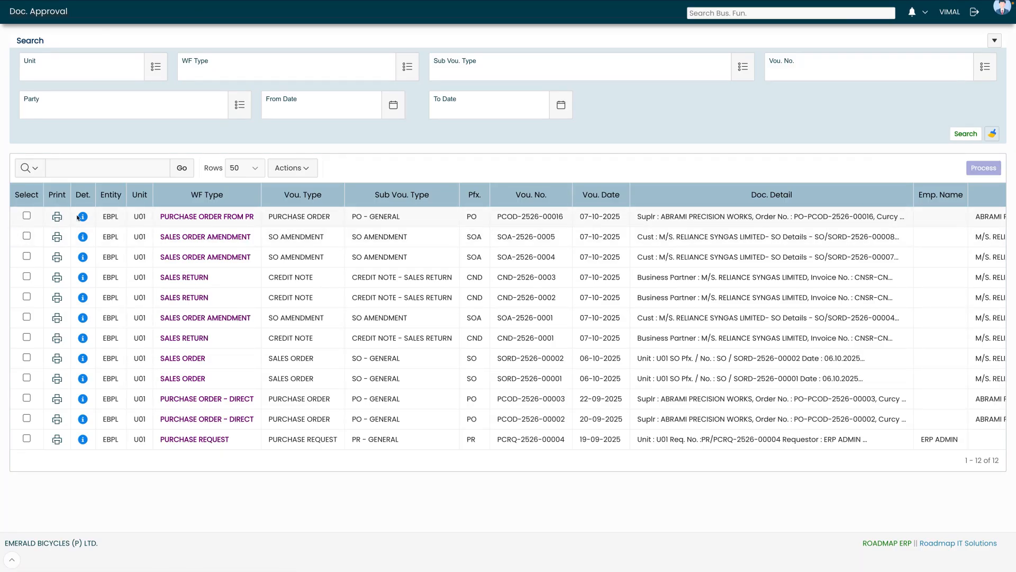
{"action": "left_click", "coordinate": [81, 217]}
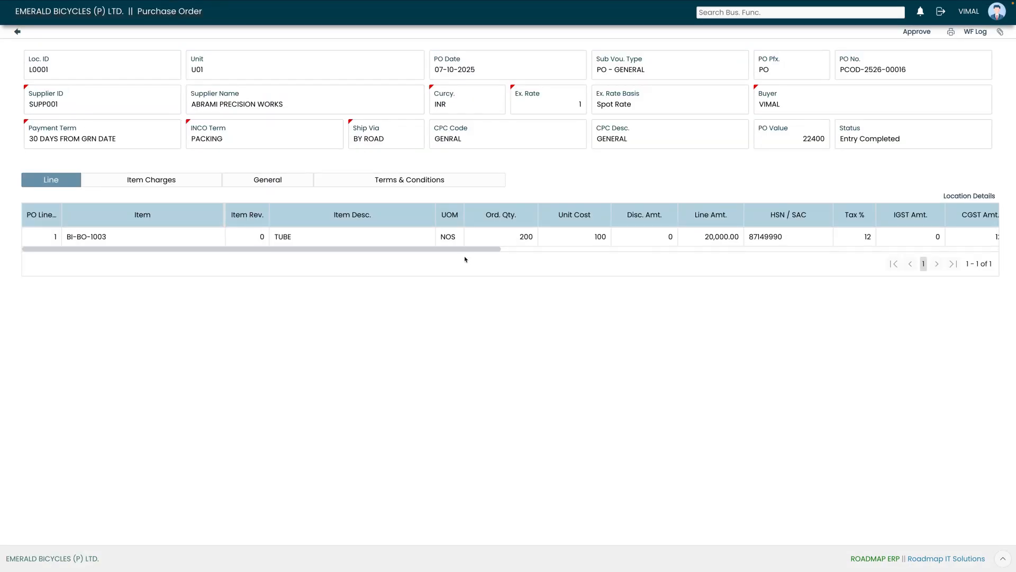
{"action": "left_click_drag", "start_coordinate": [490, 251], "coordinate": [703, 163]}
{"action": "left_click", "coordinate": [916, 31]}
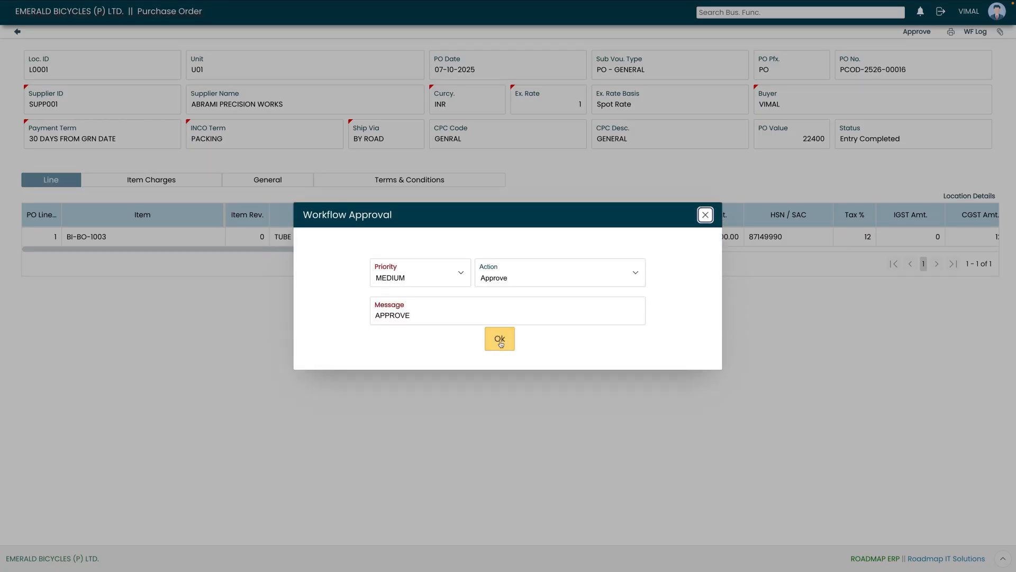
{"action": "left_click", "coordinate": [499, 340]}
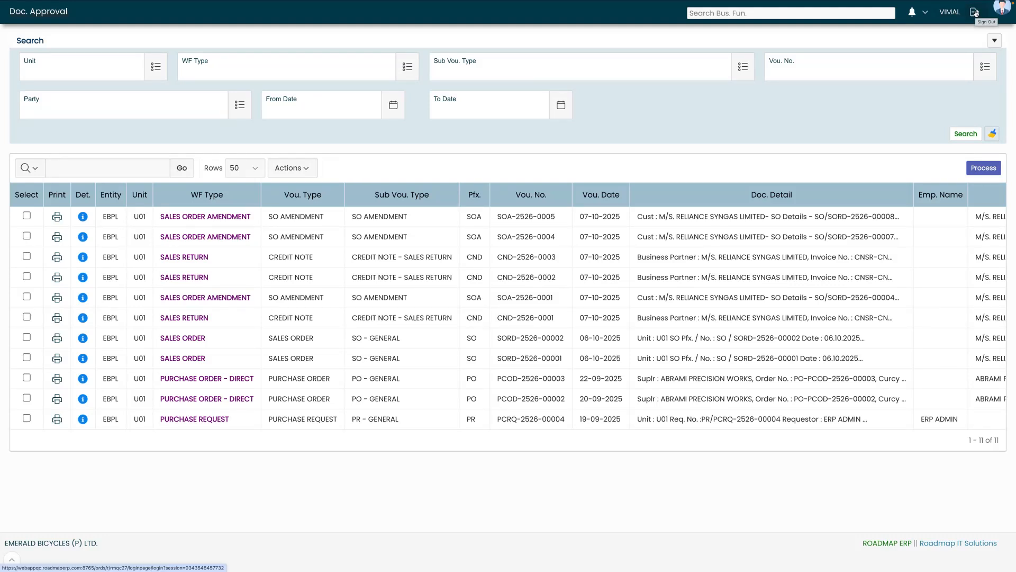
Sign out of the manager account and sign in as the purchase user with that account's username and password
{"action": "left_click", "coordinate": [975, 13]}
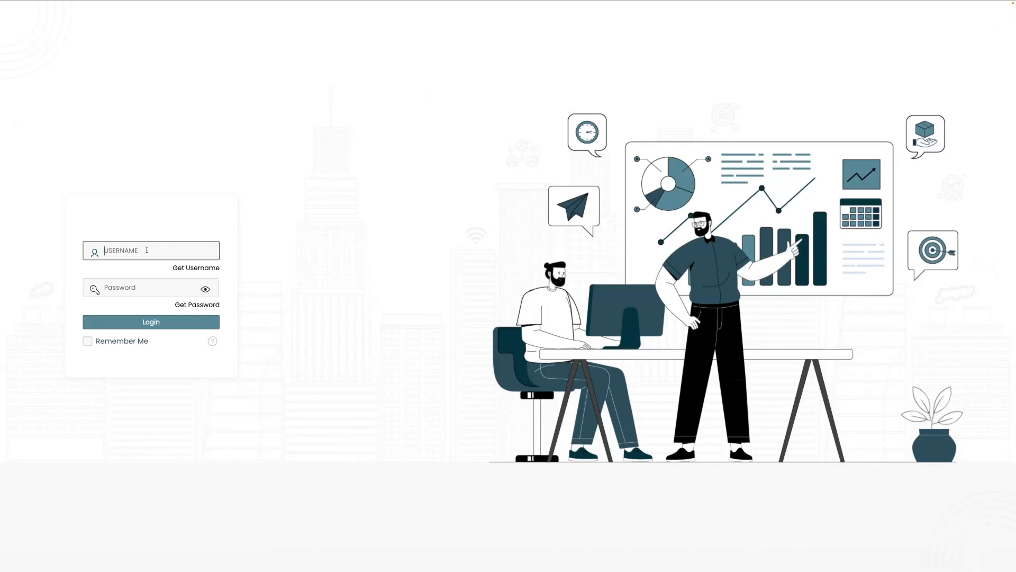
{"action": "type", "text": "EBPLPURUSR"}
{"action": "key", "text": "Tab"}
{"action": "type", "text": "*********"}
{"action": "left_click", "coordinate": [160, 323]}
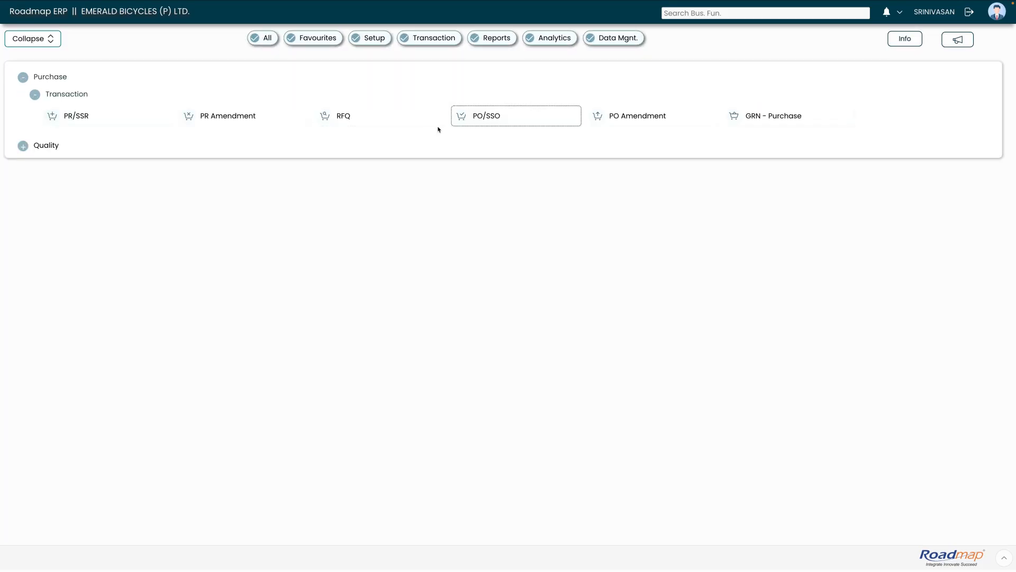
Find the ABRAMI PRECISION WORKS purchase order by its PO number in PO/SSO and open it
{"action": "left_click", "coordinate": [486, 117]}
{"action": "left_click", "coordinate": [664, 70]}
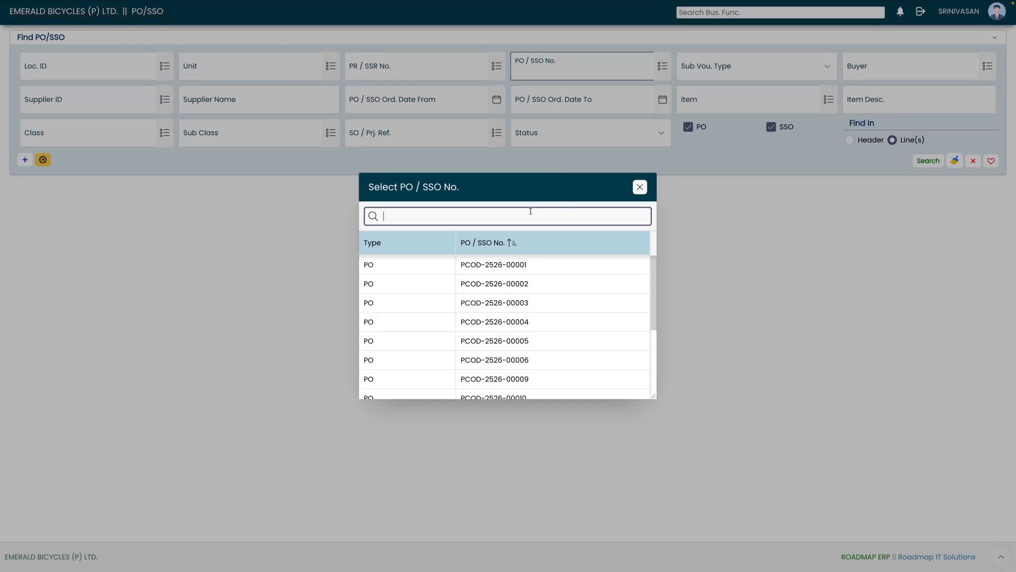
{"action": "type", "text": "16"}
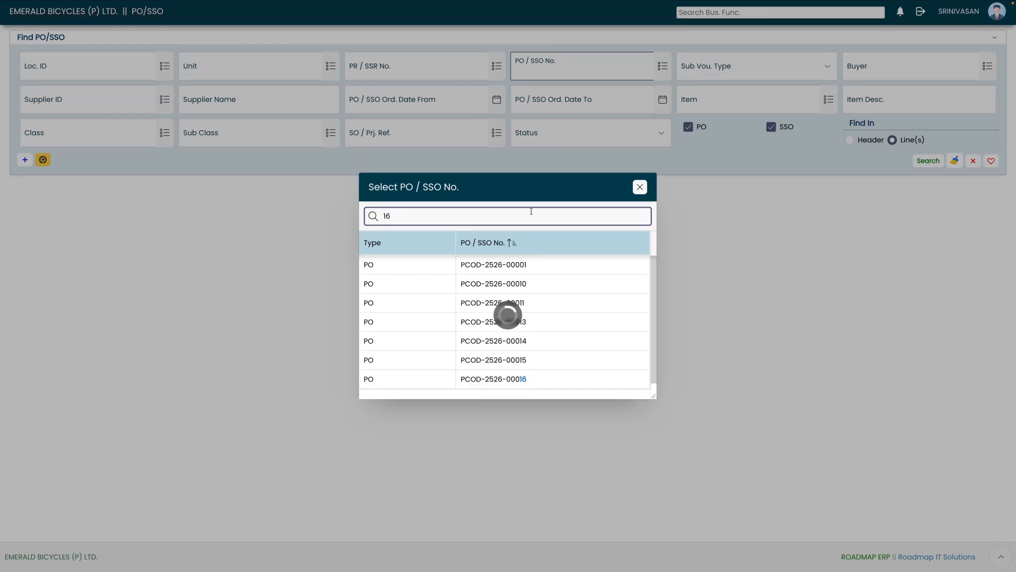
{"action": "left_click", "coordinate": [531, 384]}
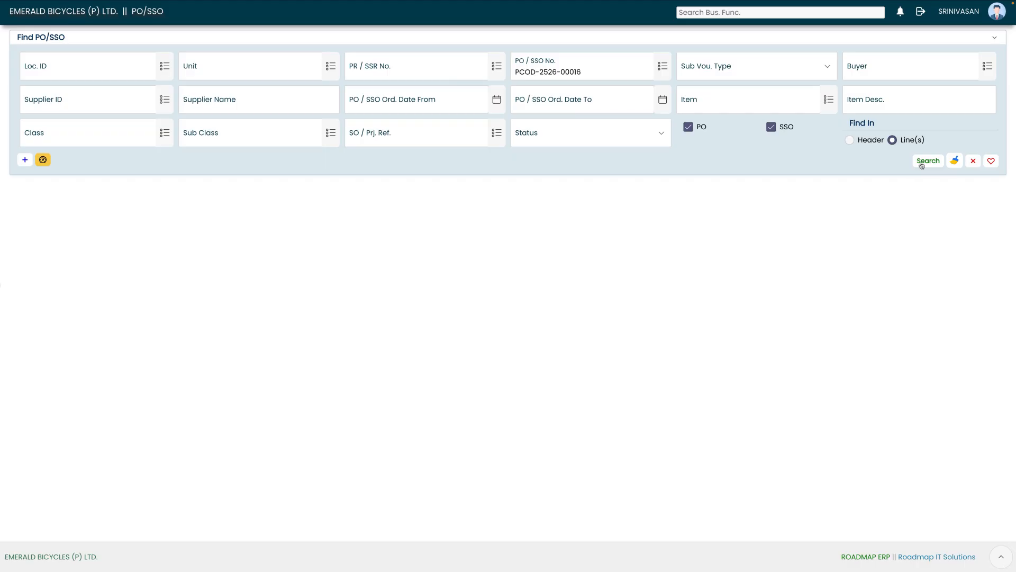
{"action": "left_click", "coordinate": [922, 162]}
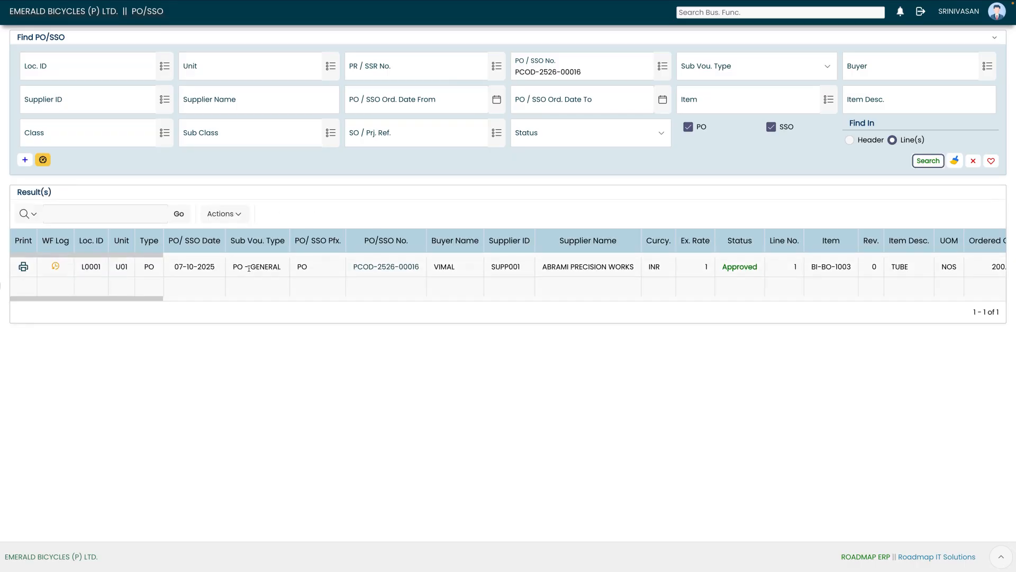
{"action": "left_click", "coordinate": [372, 271]}
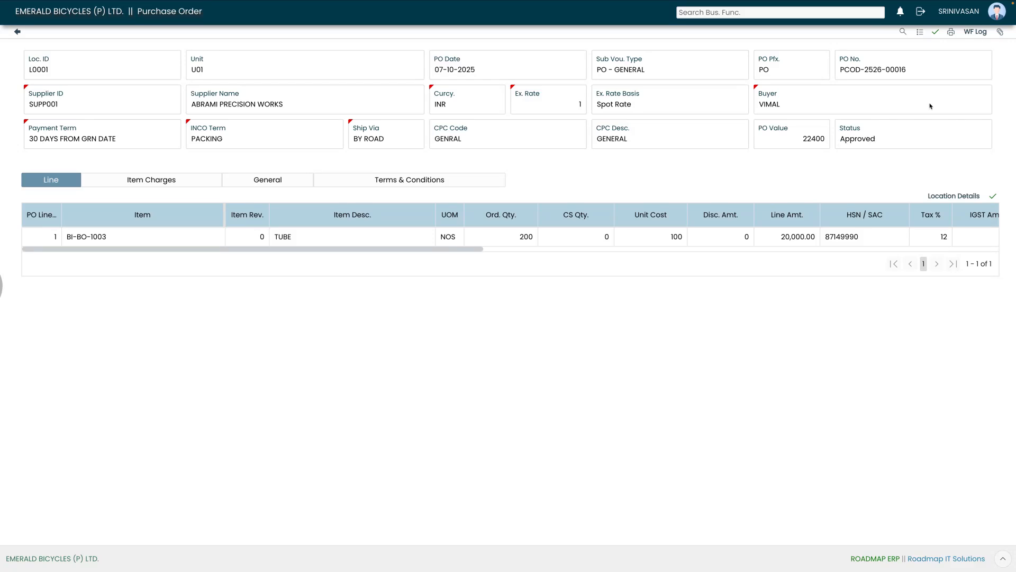
Review the purchase order's workflow log, close it, and open the order's printout
{"action": "left_click", "coordinate": [975, 32]}
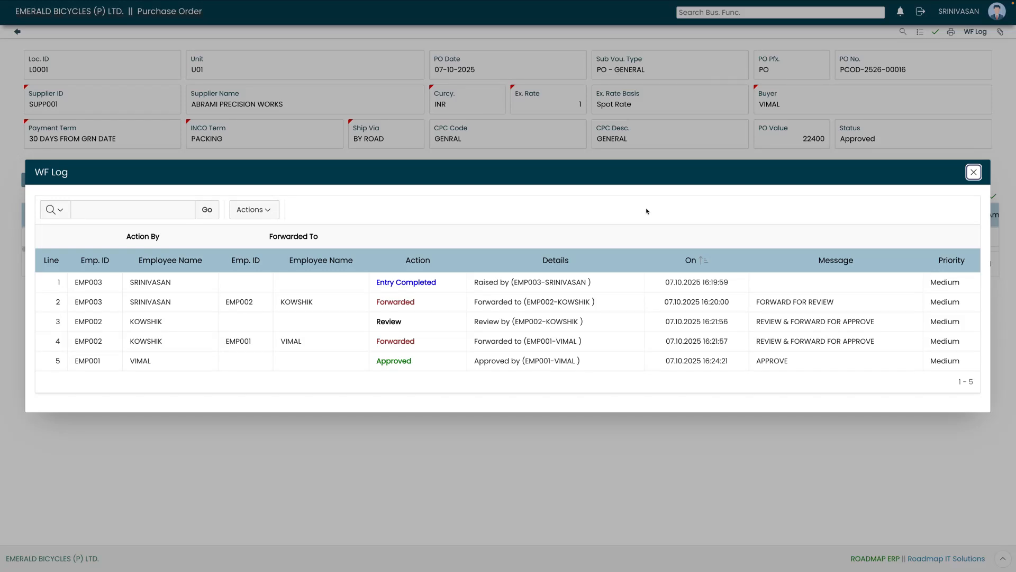
{"action": "left_click", "coordinate": [973, 172]}
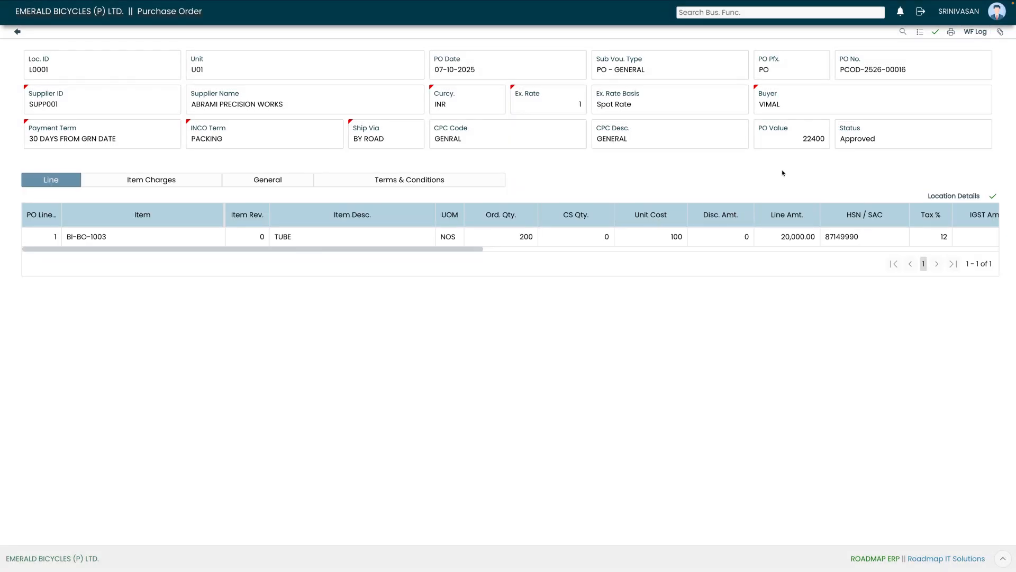
{"action": "left_click", "coordinate": [951, 32]}
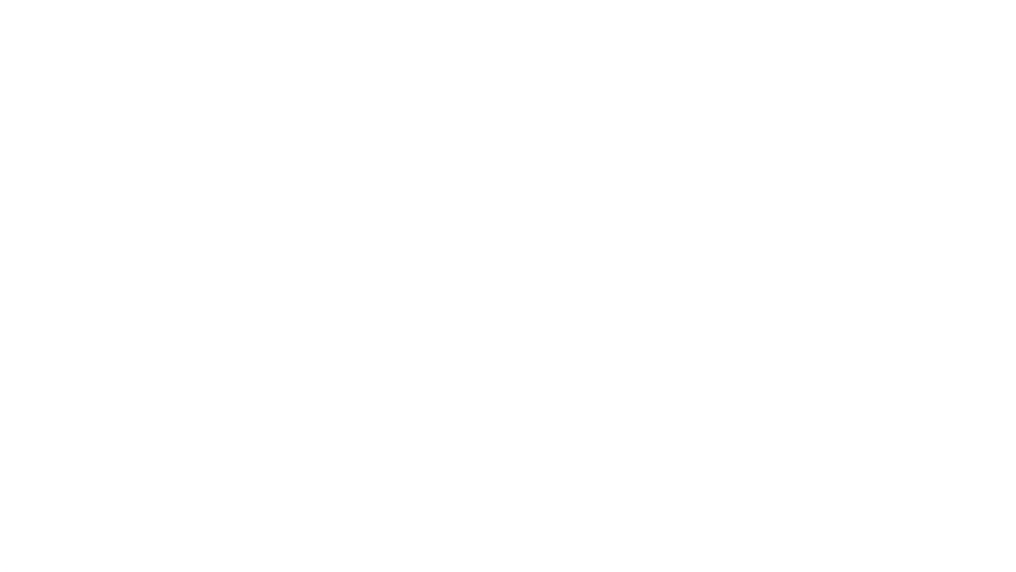